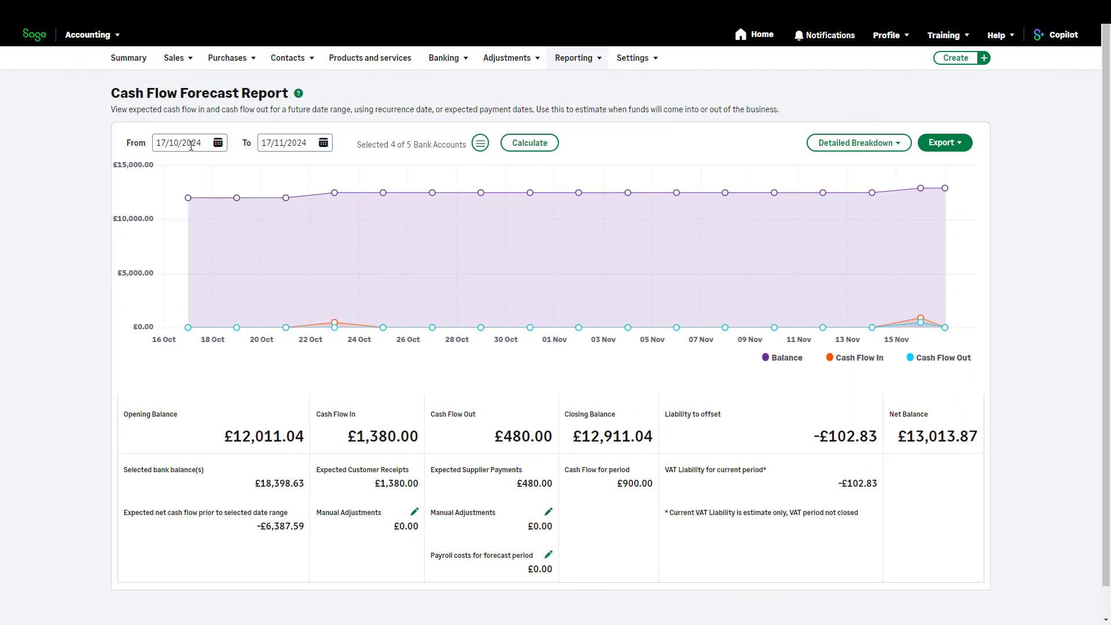
Step: Set the forecast end date to 18/11/2024, include the Business Savings (1240) account, and recalculate the report
{"action": "left_click", "coordinate": [323, 143]}
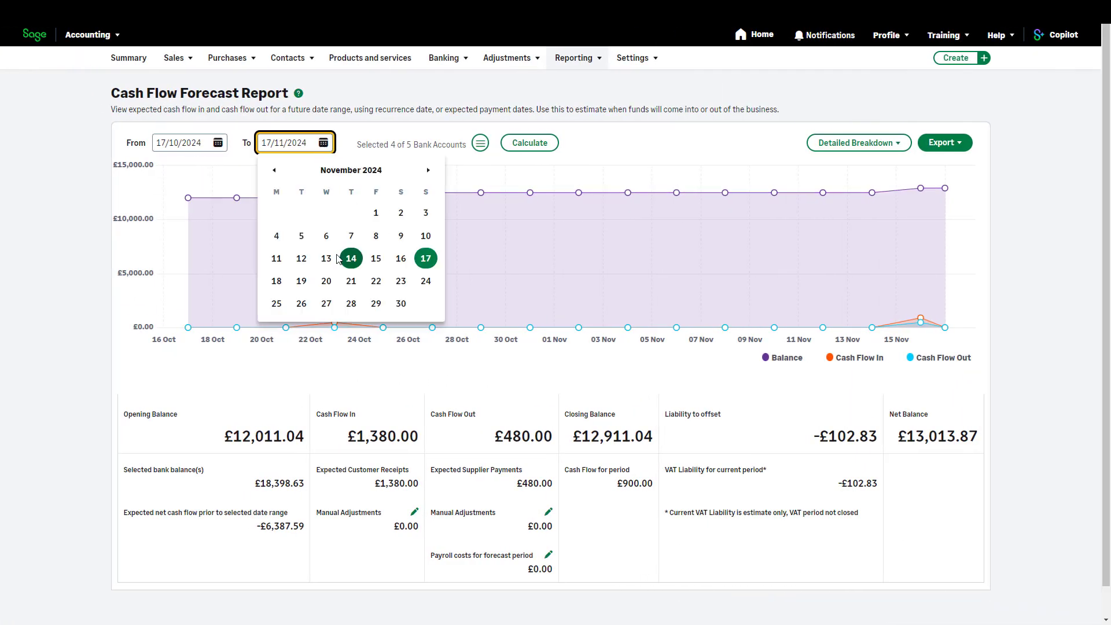
{"action": "left_click", "coordinate": [277, 281]}
{"action": "left_click", "coordinate": [479, 145]}
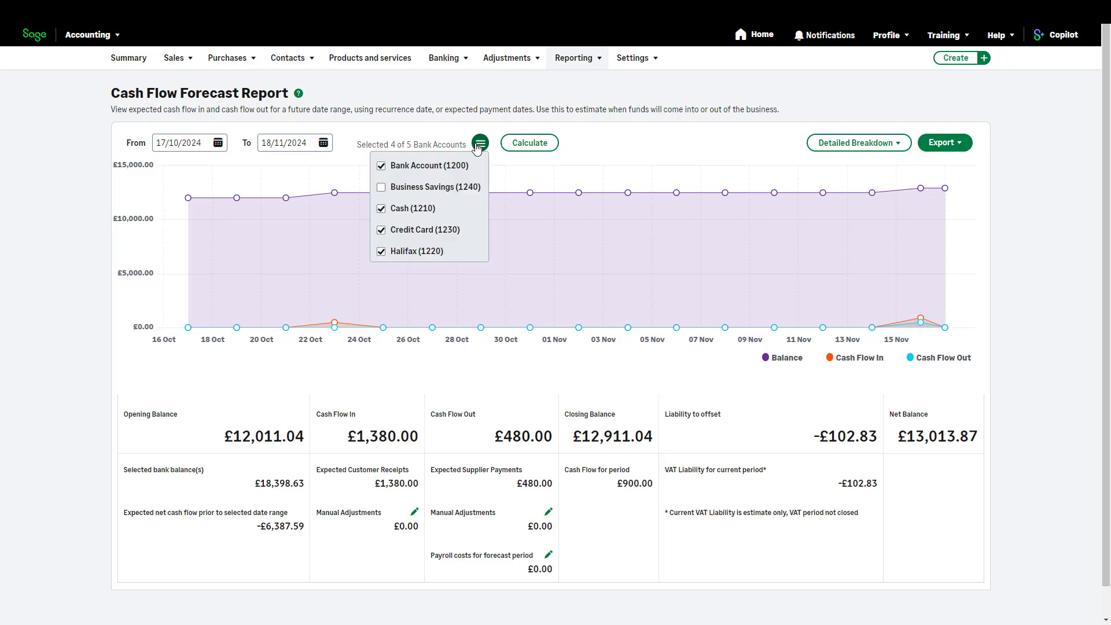
{"action": "left_click", "coordinate": [382, 187]}
{"action": "left_click", "coordinate": [532, 148]}
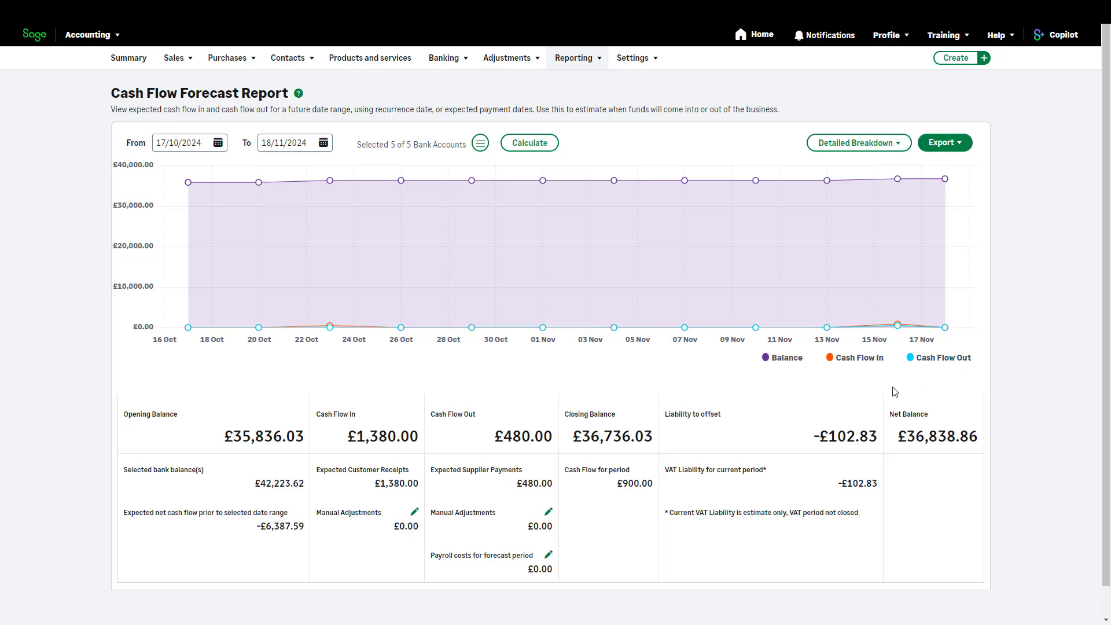
Step: Toggle the Cash Flow Out line, zoom the chart to about 20–25 October, and recalculate to restore the full range
{"action": "left_click", "coordinate": [927, 363]}
{"action": "left_click", "coordinate": [929, 366]}
{"action": "left_click_drag", "start_coordinate": [257, 327], "coordinate": [404, 325]}
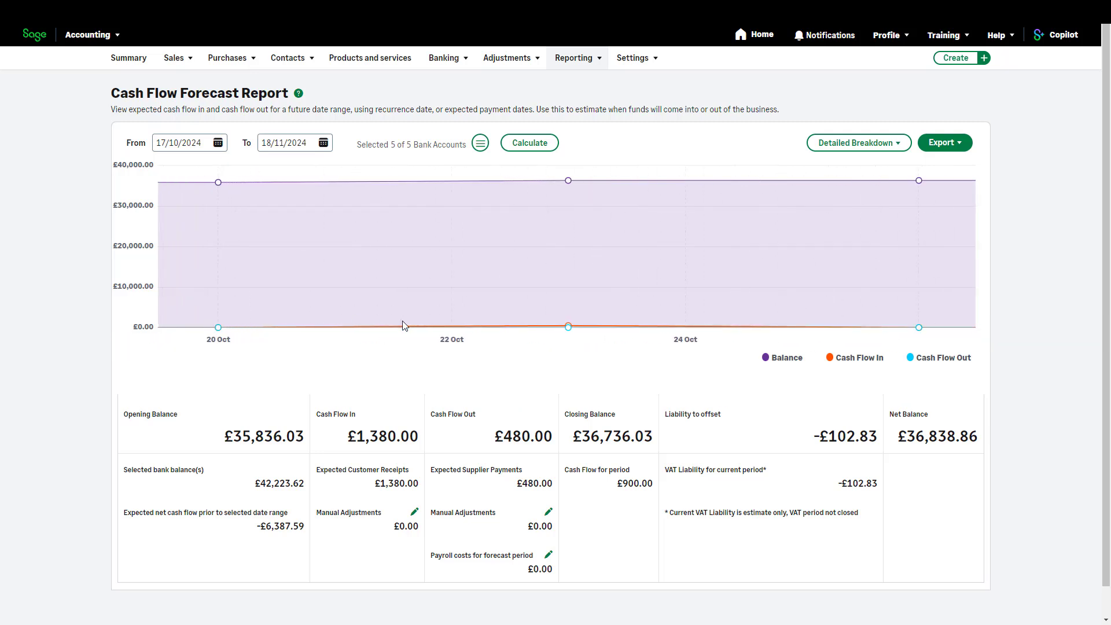
{"action": "left_click", "coordinate": [525, 148]}
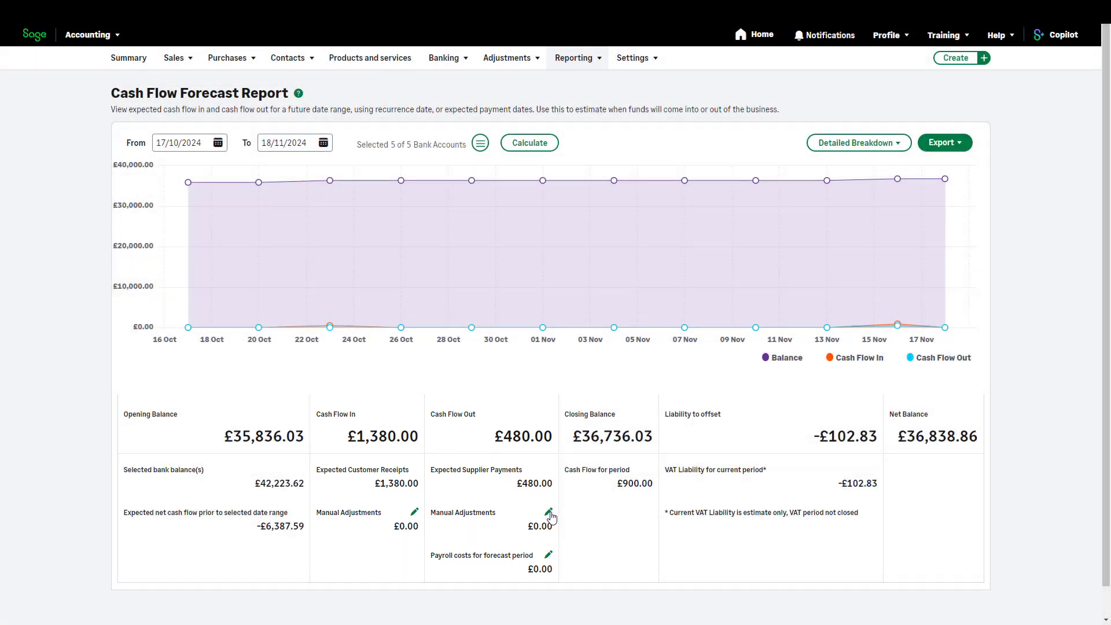
Step: Add a manual cash flow out adjustment dated 08/11/2024 with details "loan" and amount 4000
{"action": "left_click", "coordinate": [548, 513]}
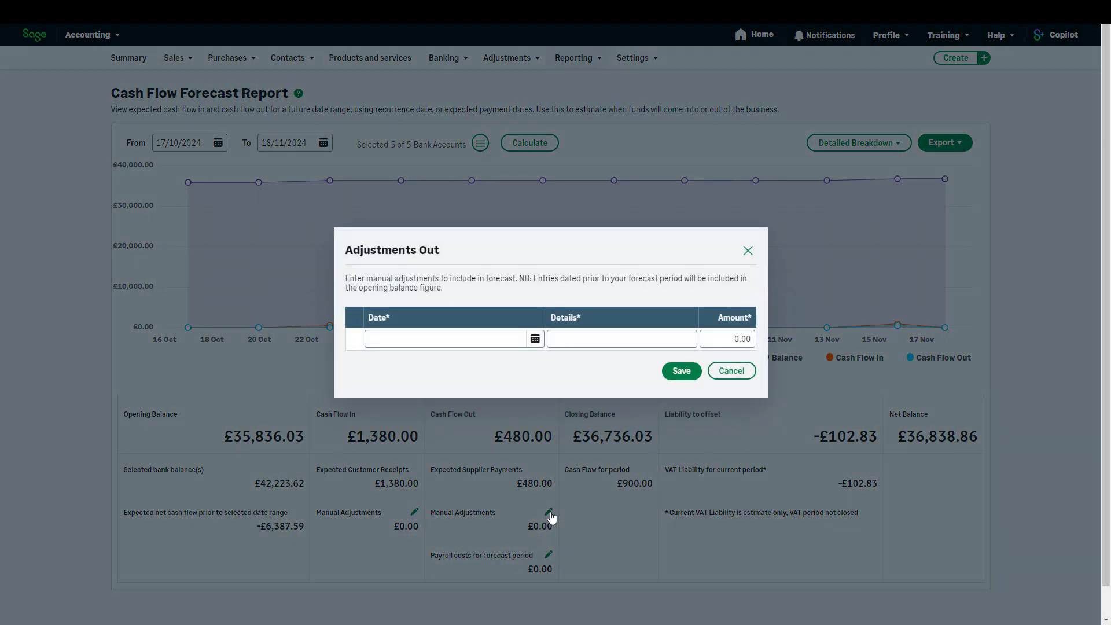
{"action": "left_click", "coordinate": [535, 339]}
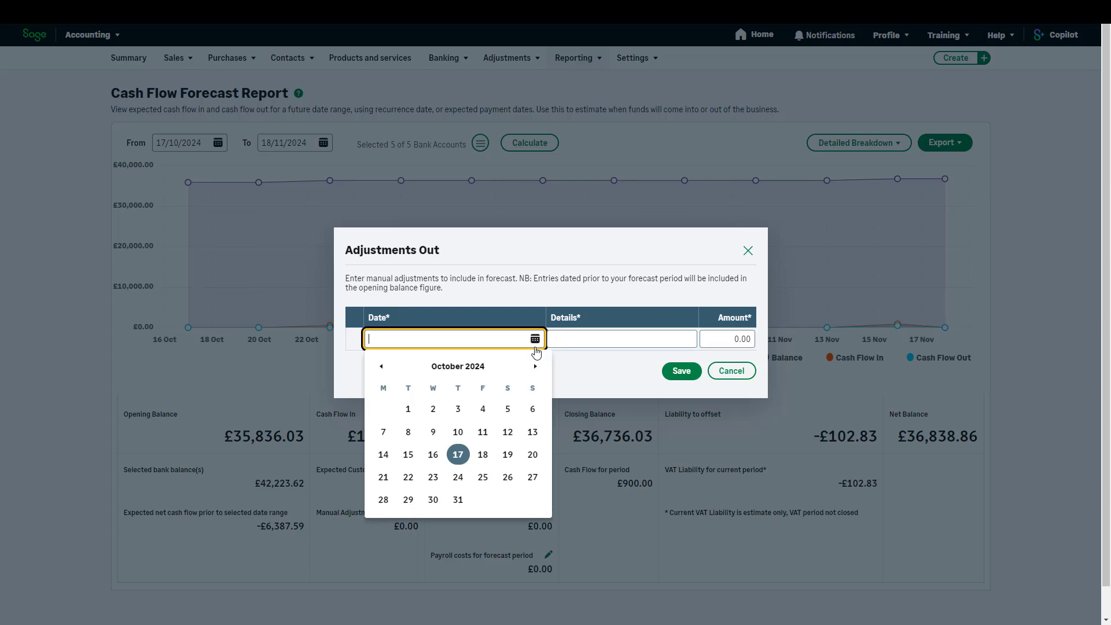
{"action": "left_click", "coordinate": [534, 367]}
{"action": "left_click", "coordinate": [483, 432]}
{"action": "left_click", "coordinate": [581, 341]}
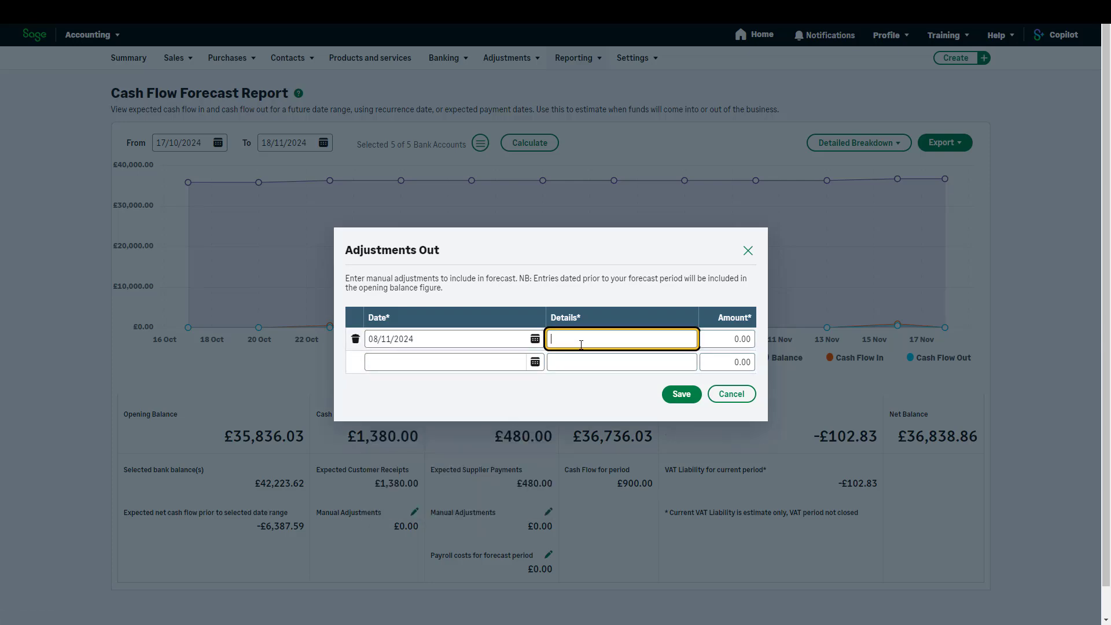
{"action": "type", "text": "loan"}
{"action": "key", "text": "Tab"}
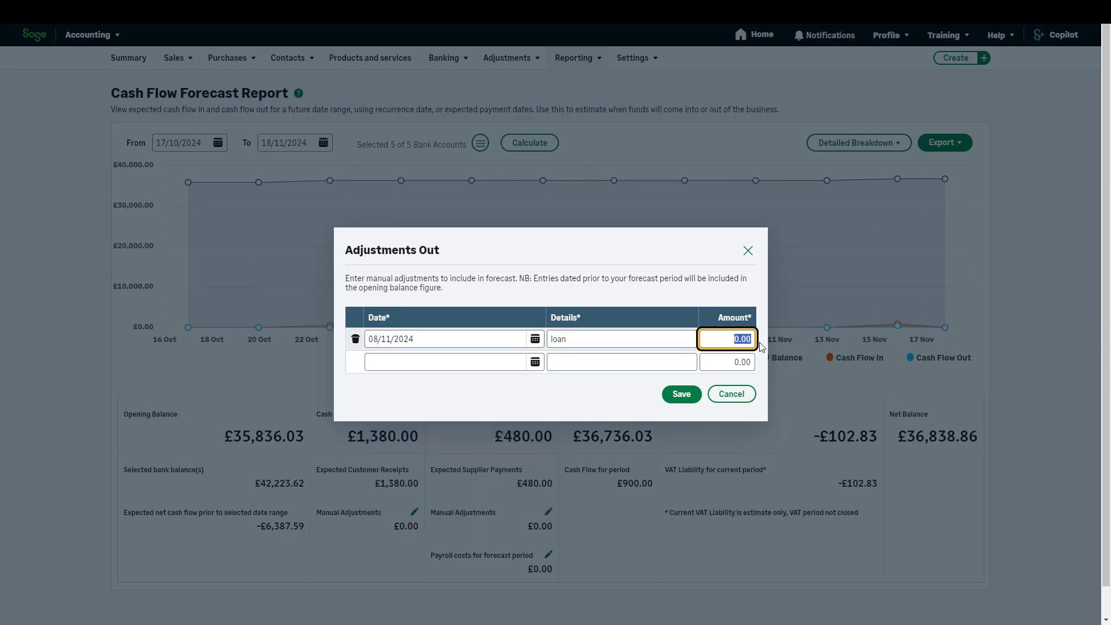
{"action": "type", "text": "4000"}
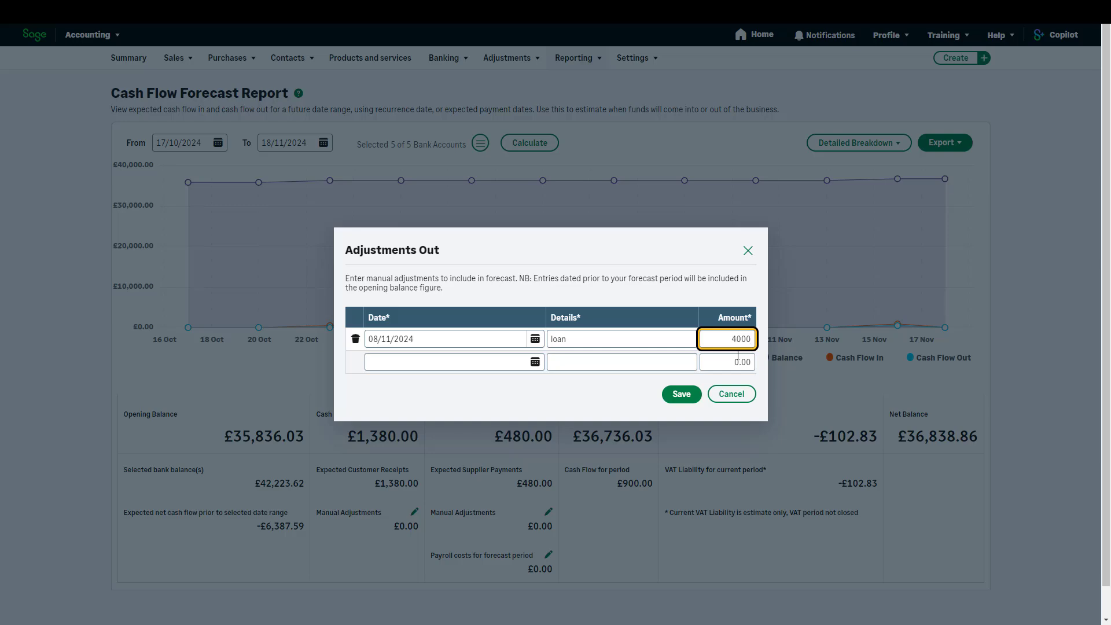
{"action": "left_click", "coordinate": [682, 394]}
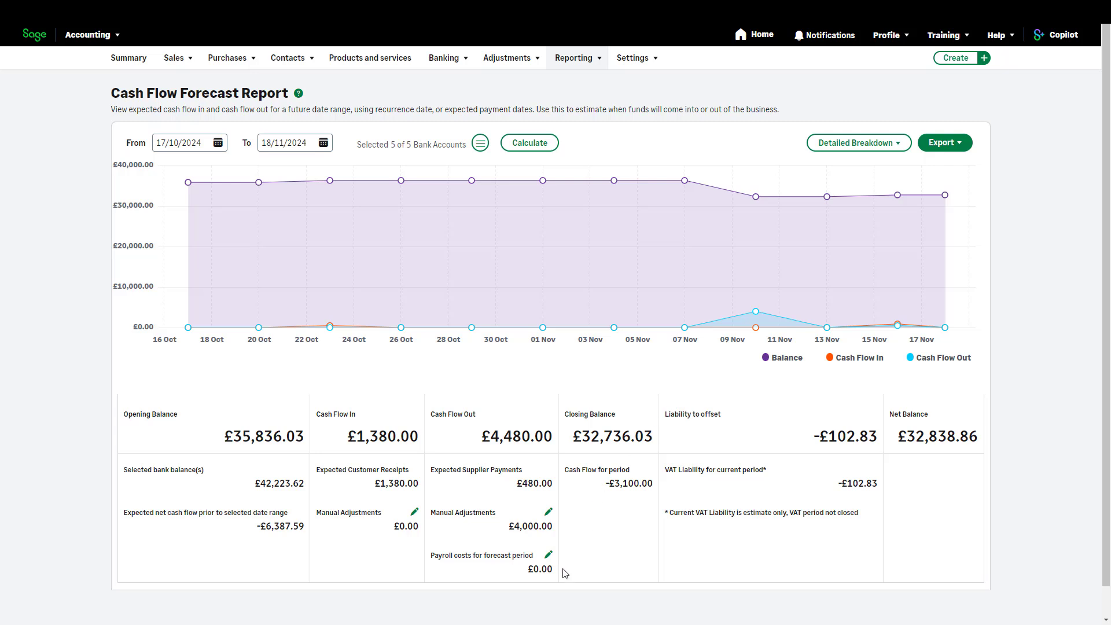
Step: Add a payroll cost for the forecast period dated 01/11/2024 with details "payroll" and amount 5000
{"action": "left_click", "coordinate": [548, 555]}
{"action": "left_click", "coordinate": [534, 339]}
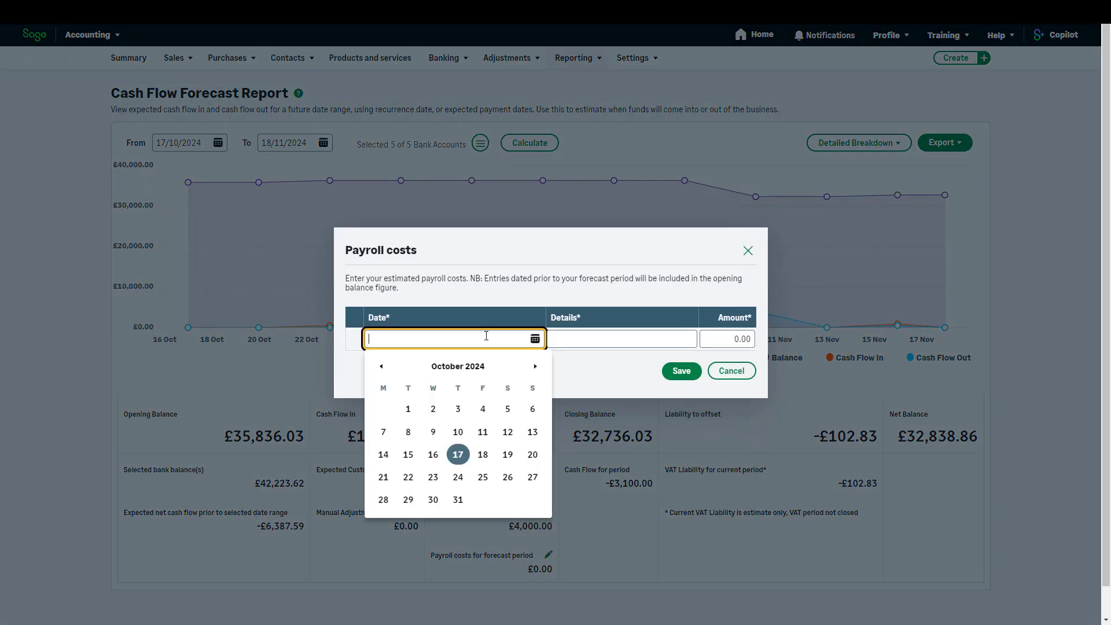
{"action": "left_click", "coordinate": [533, 364]}
{"action": "left_click", "coordinate": [483, 413]}
{"action": "left_click", "coordinate": [603, 340]}
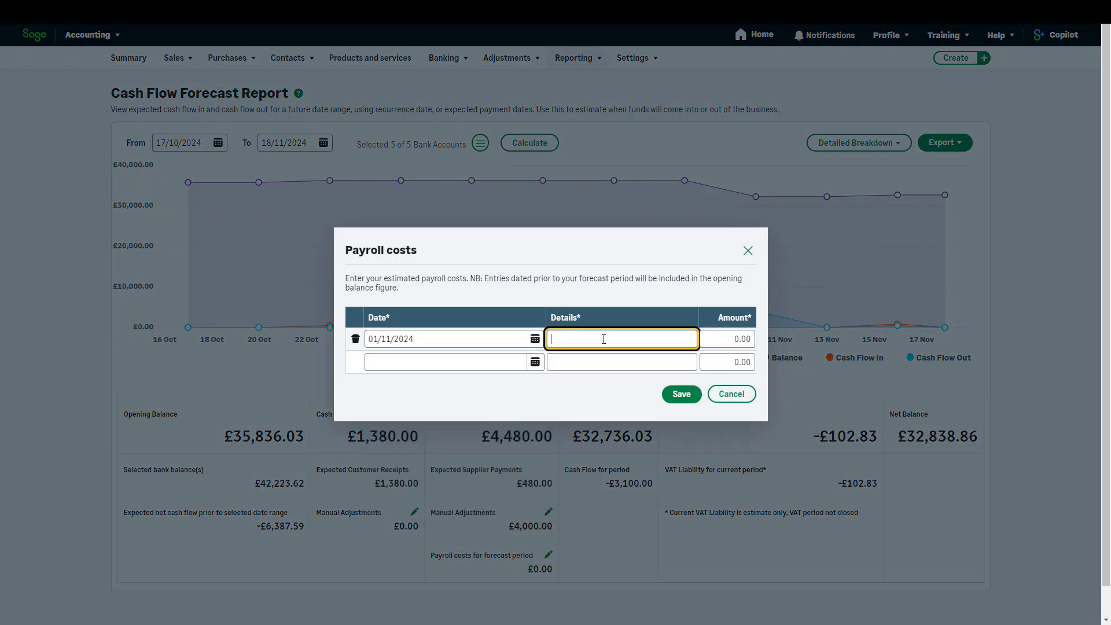
{"action": "type", "text": "payroll"}
{"action": "left_click", "coordinate": [735, 343]}
{"action": "type", "text": "5000"}
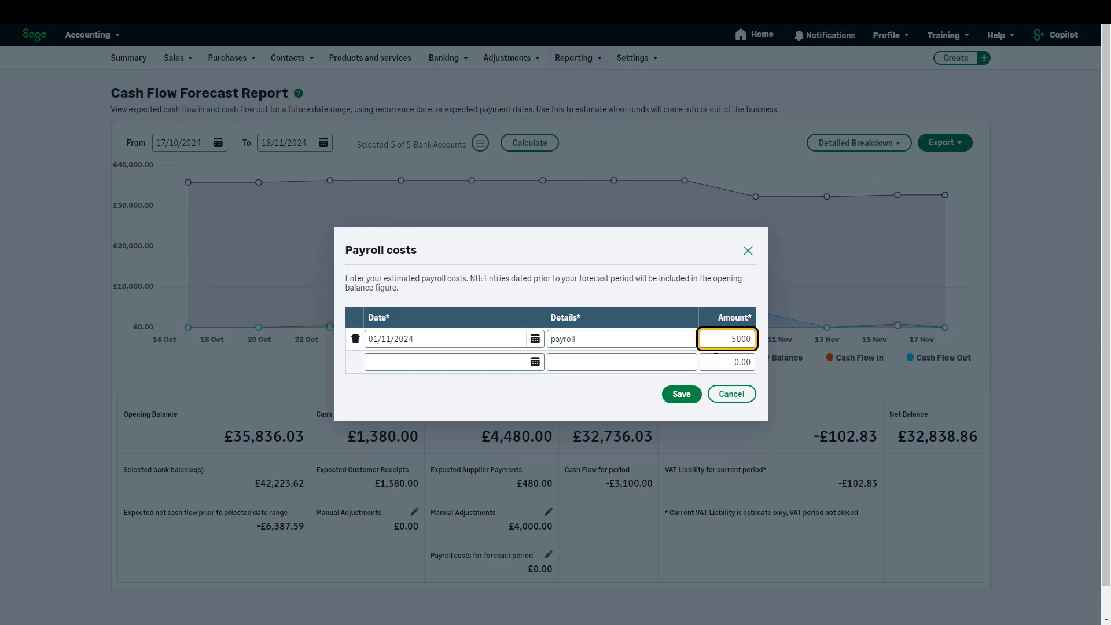
{"action": "left_click", "coordinate": [682, 394]}
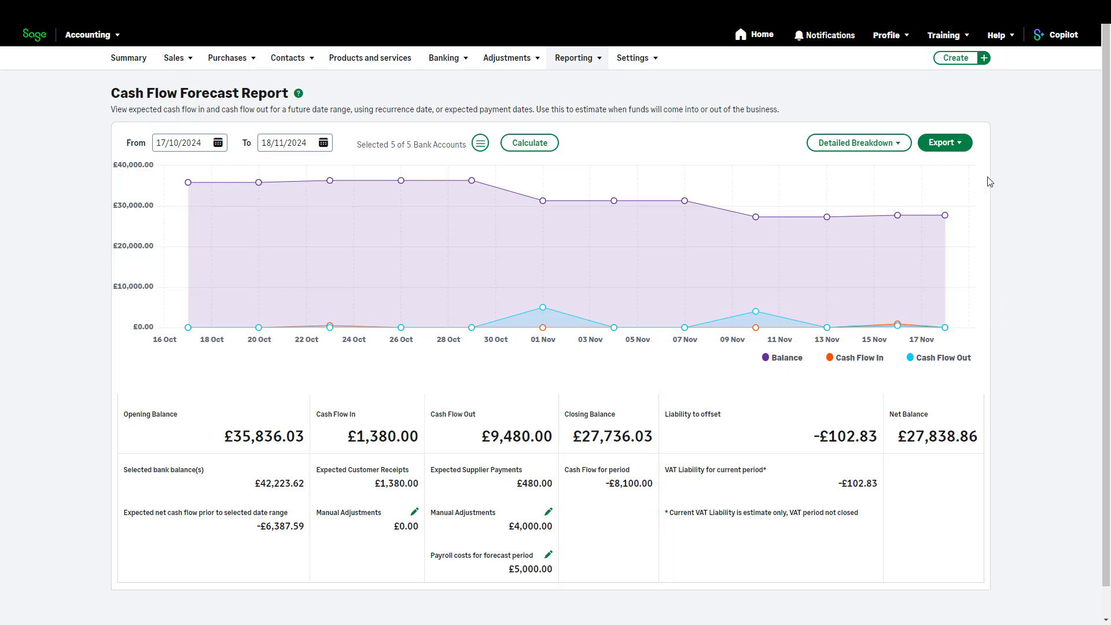
Step: View the forecast's detailed breakdown and the export options, and return to the forecast report
{"action": "left_click", "coordinate": [969, 149]}
{"action": "mouse_move", "coordinate": [904, 149]}
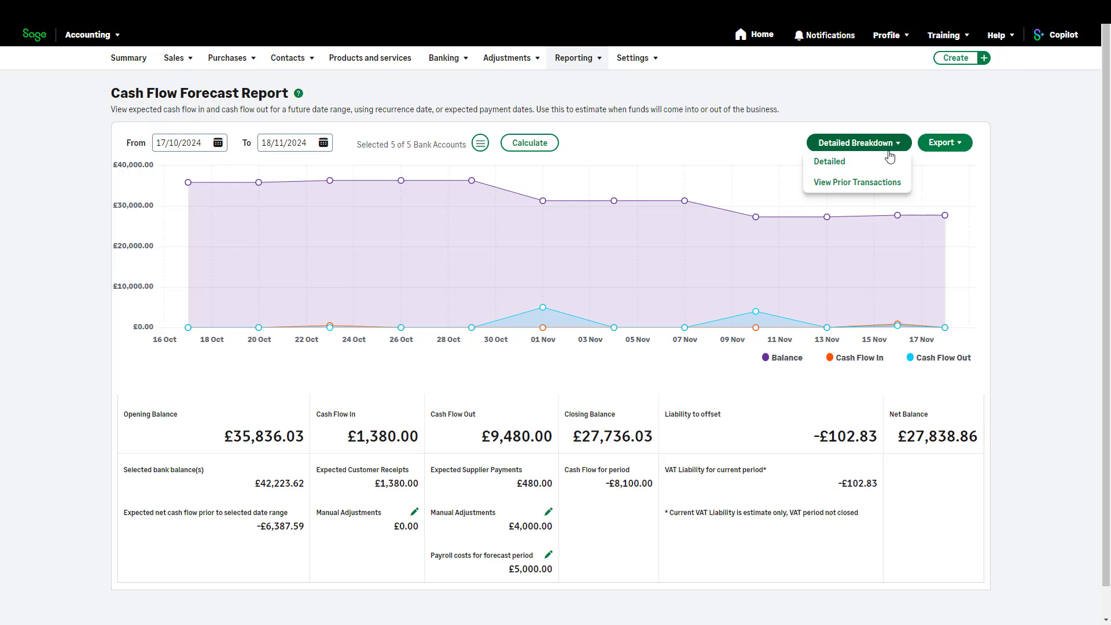
{"action": "left_click", "coordinate": [882, 167]}
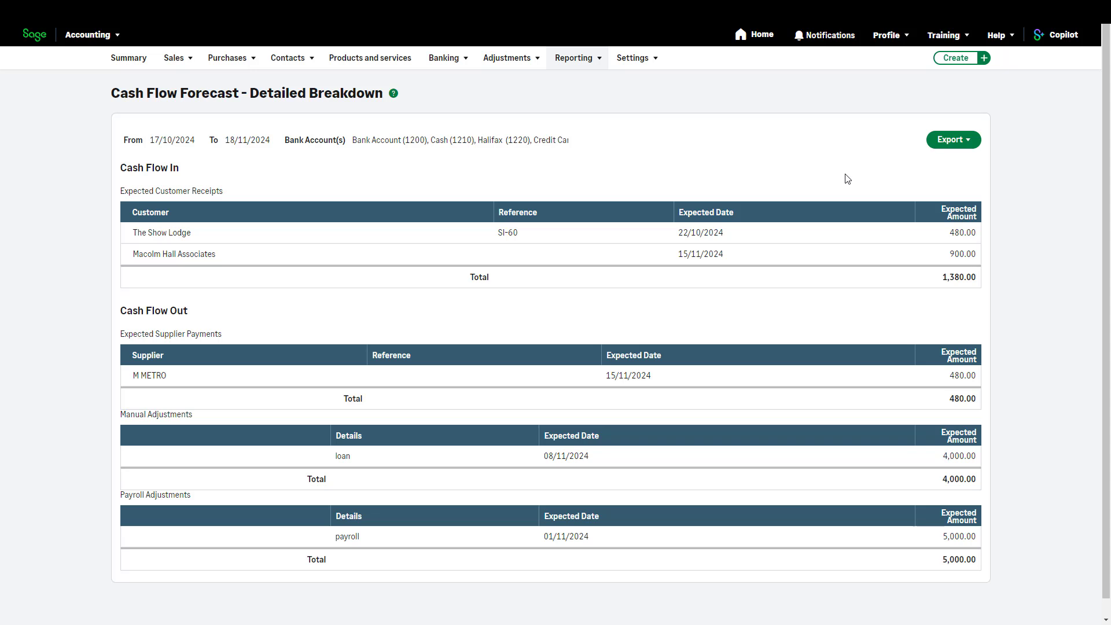
{"action": "left_click", "coordinate": [938, 147]}
{"action": "key", "text": "alt+Left"}
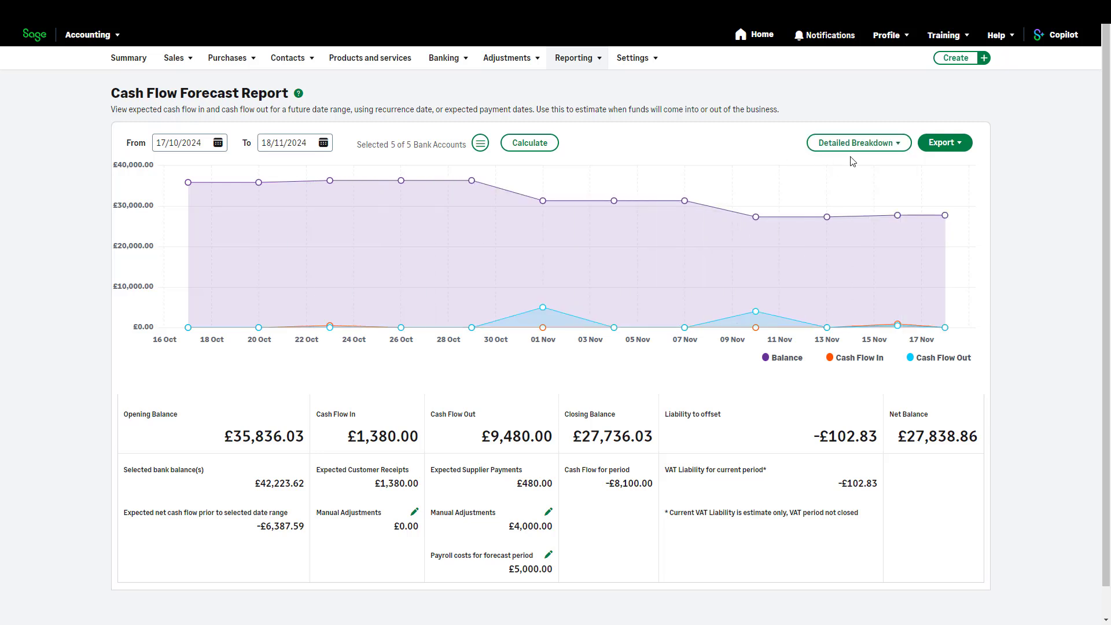
Step: View the prior transactions breakdown of the forecast and check its export options
{"action": "mouse_move", "coordinate": [901, 151]}
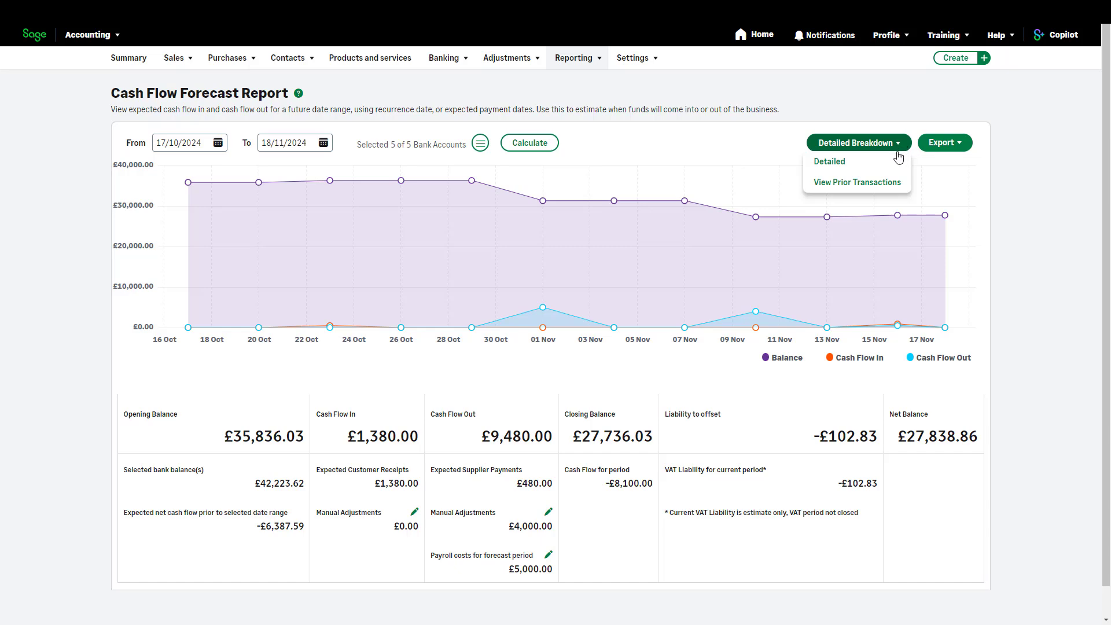
{"action": "left_click", "coordinate": [846, 187]}
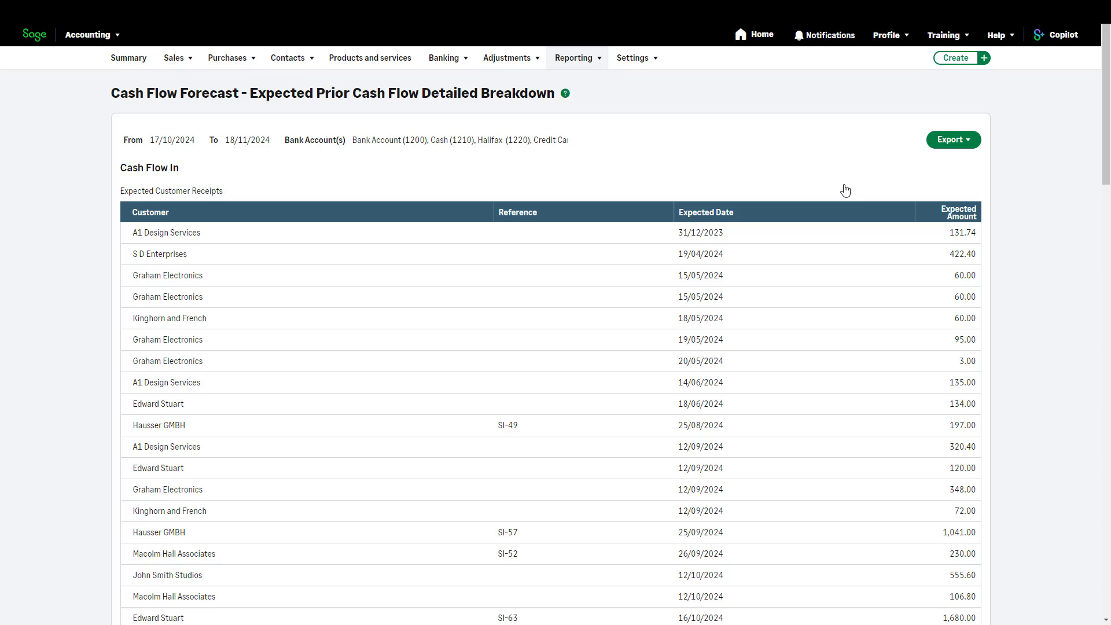
{"action": "left_click", "coordinate": [945, 144]}
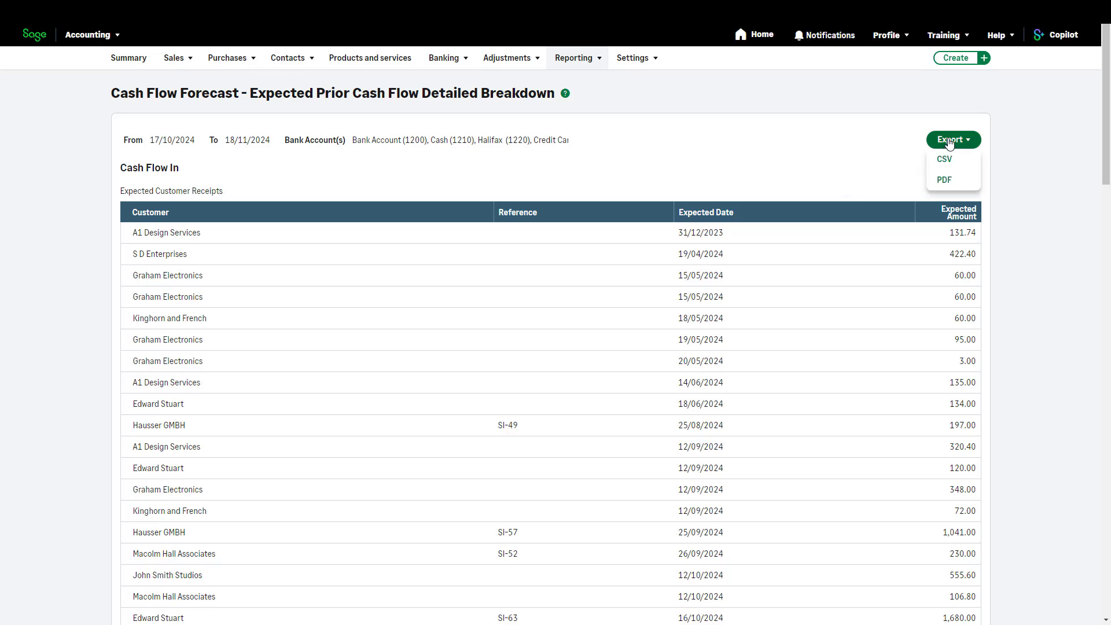
{"action": "left_click", "coordinate": [936, 144]}
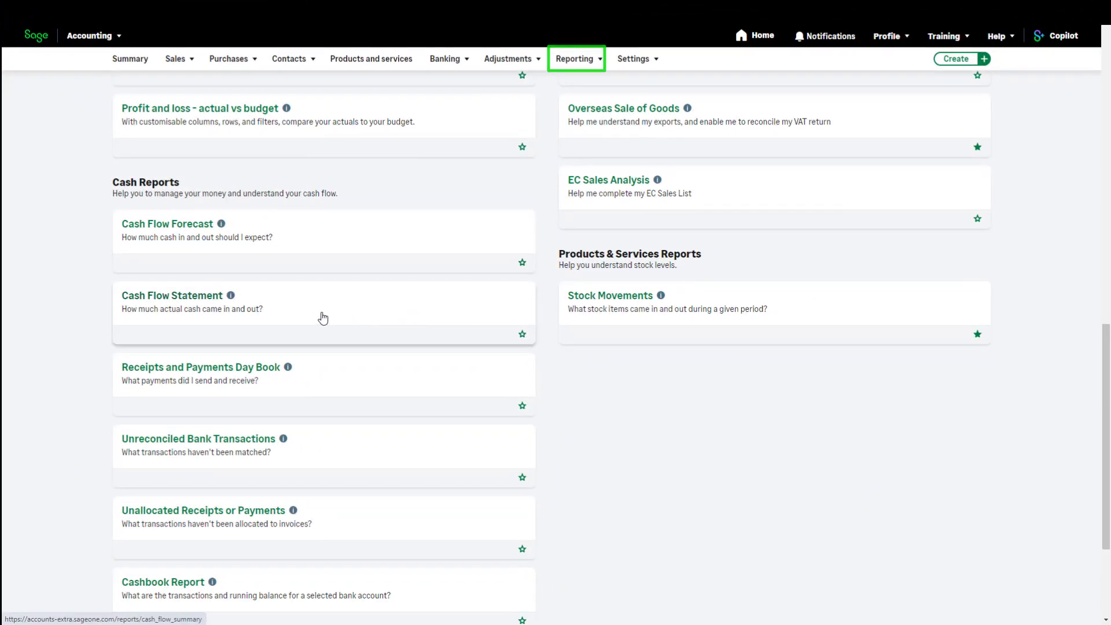
Step: Open the Cash Flow Statement and recalculate it for 03/09/2024 to 03/10/2024 with Business Savings (1240) included
{"action": "left_click", "coordinate": [300, 315]}
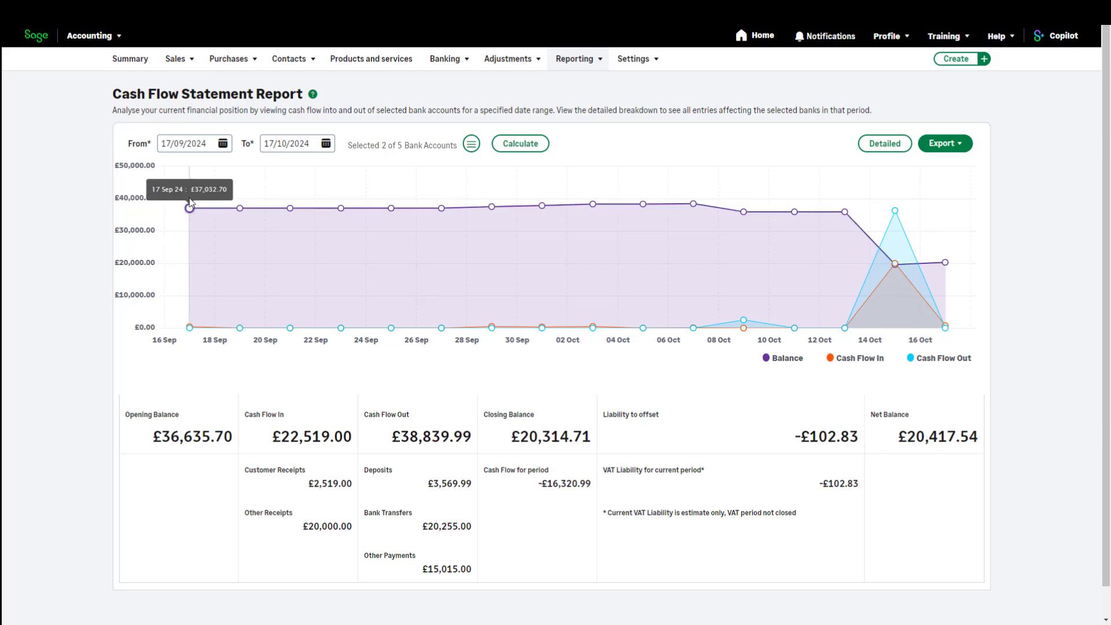
{"action": "left_click", "coordinate": [223, 143]}
{"action": "left_click", "coordinate": [201, 236]}
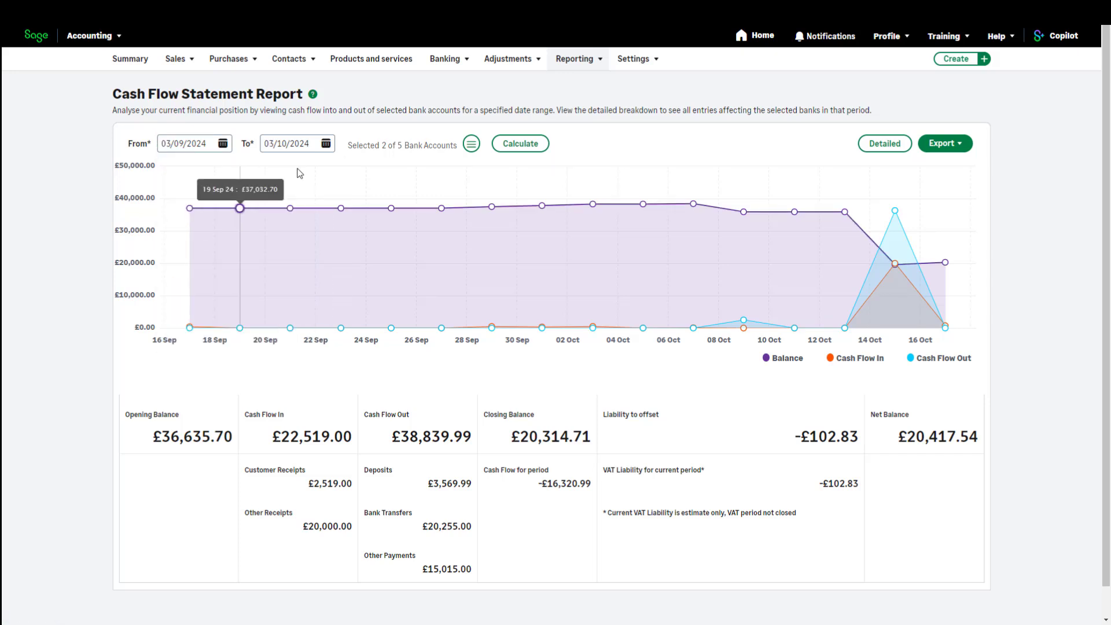
{"action": "left_click", "coordinate": [471, 144]}
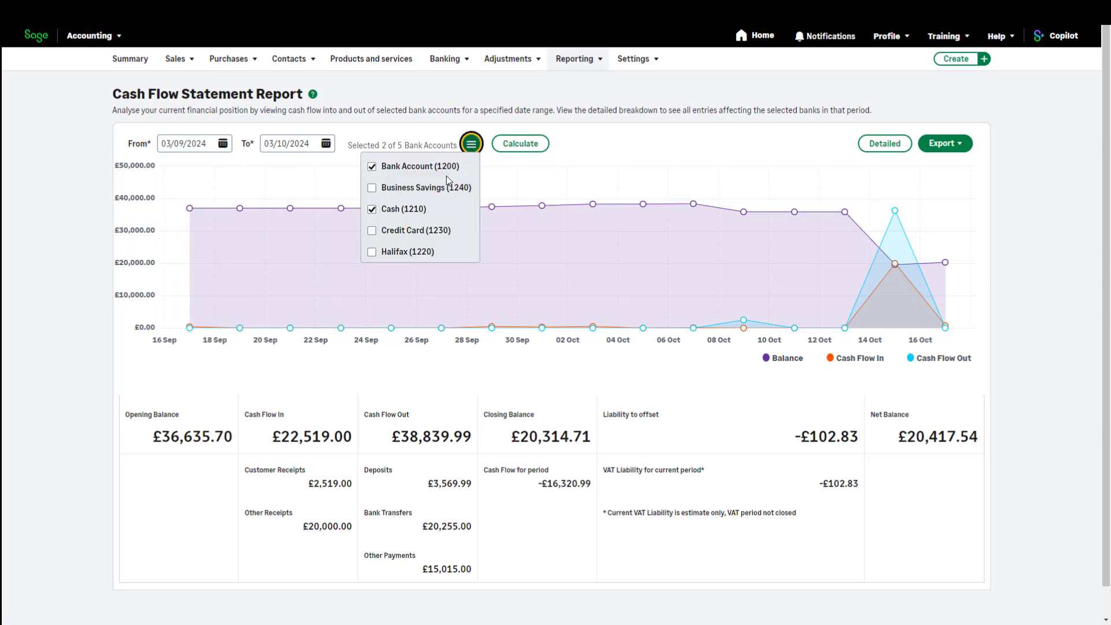
{"action": "left_click", "coordinate": [372, 187]}
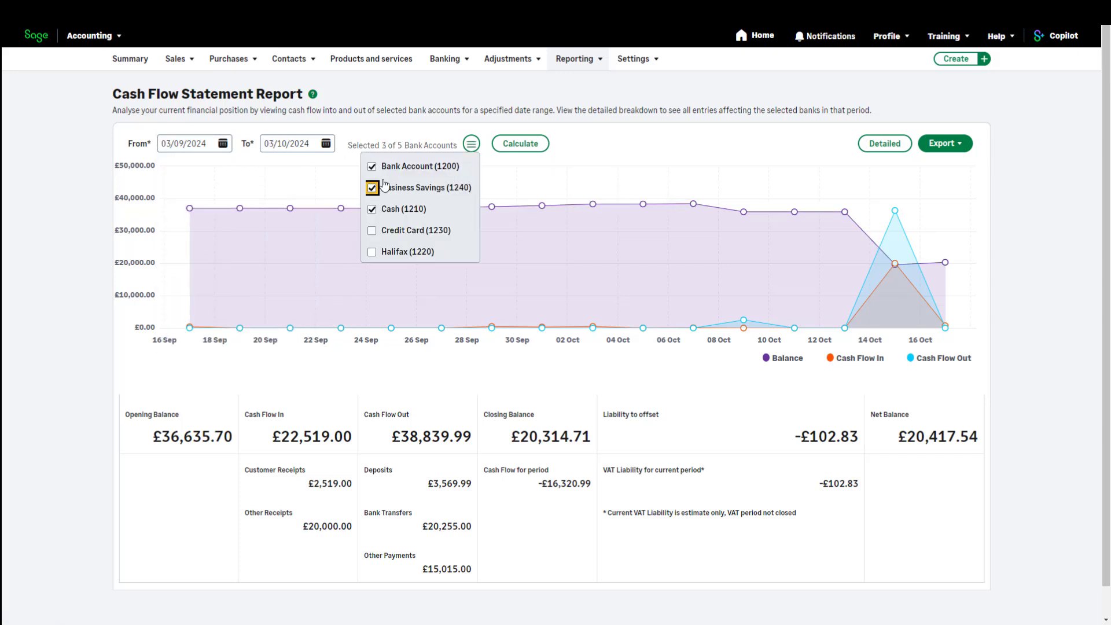
{"action": "left_click", "coordinate": [526, 148]}
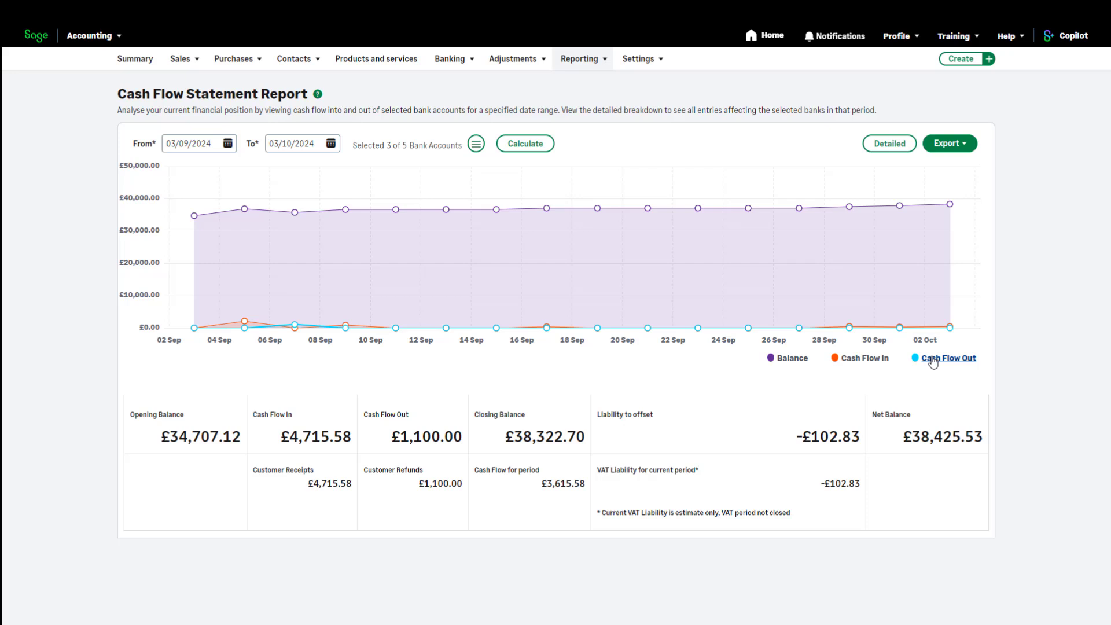
Step: Hide and restore the Cash Flow In line on the statement chart, and export the report as PDF
{"action": "left_click", "coordinate": [871, 363]}
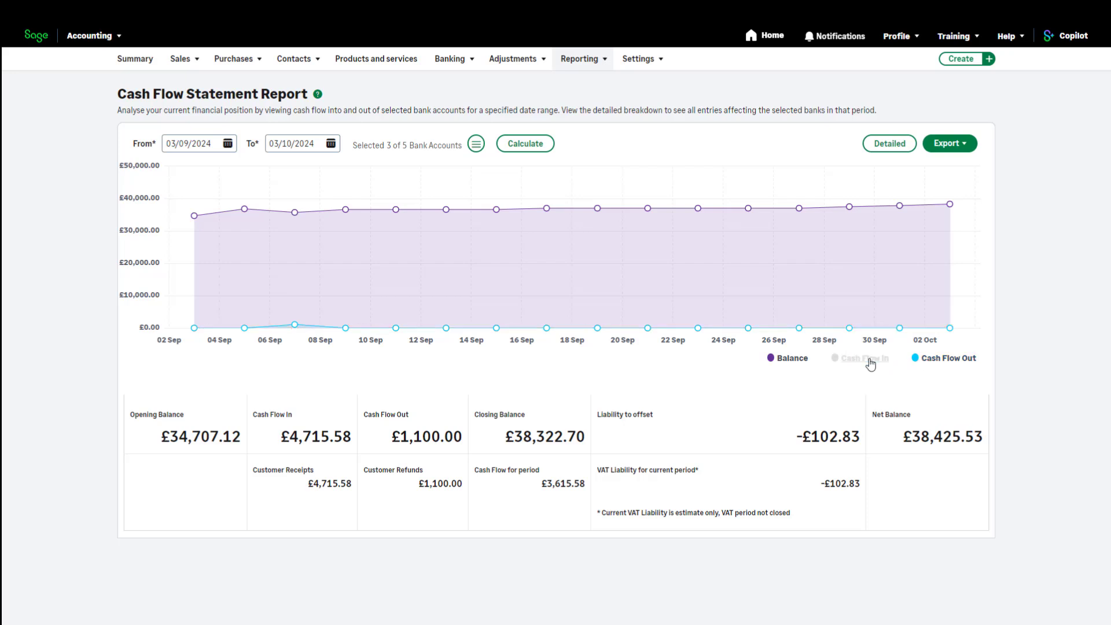
{"action": "left_click", "coordinate": [871, 363]}
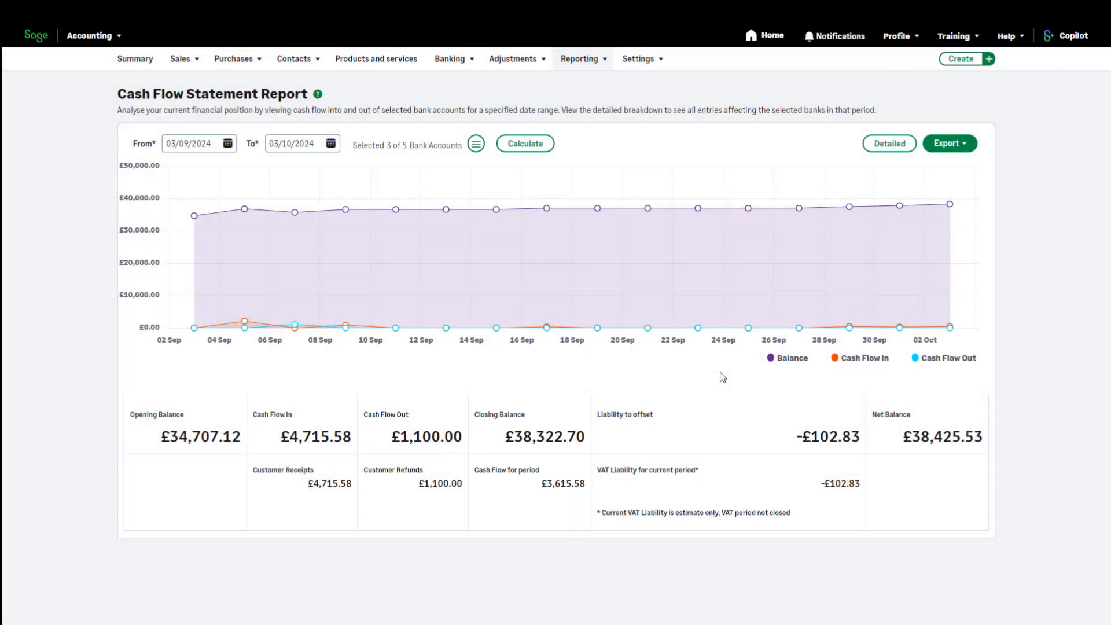
{"action": "left_click", "coordinate": [974, 144]}
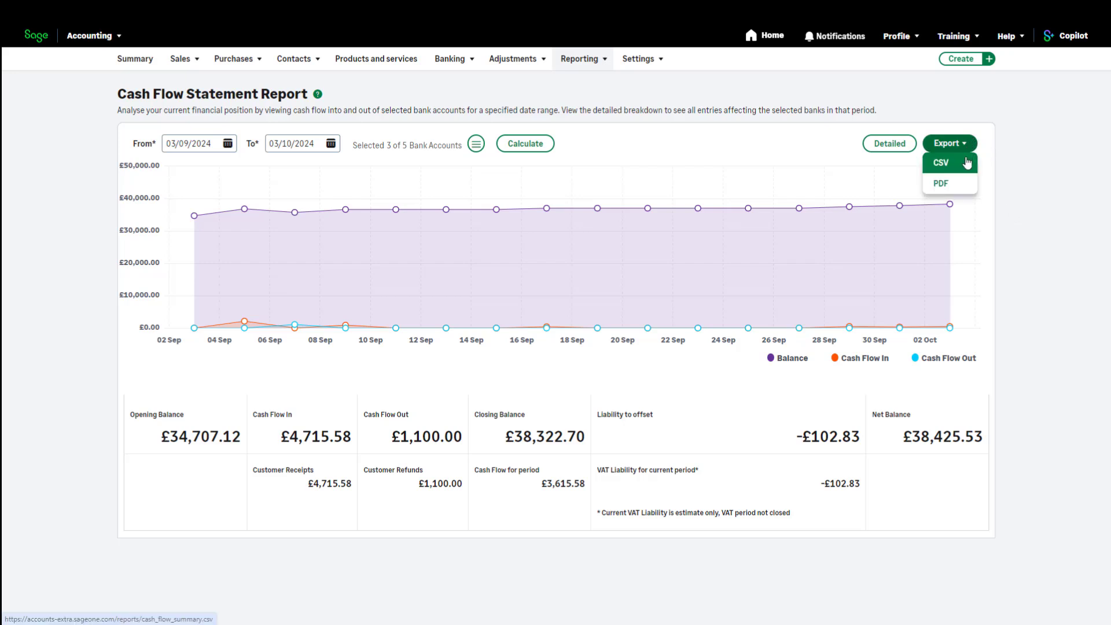
{"action": "left_click", "coordinate": [930, 184]}
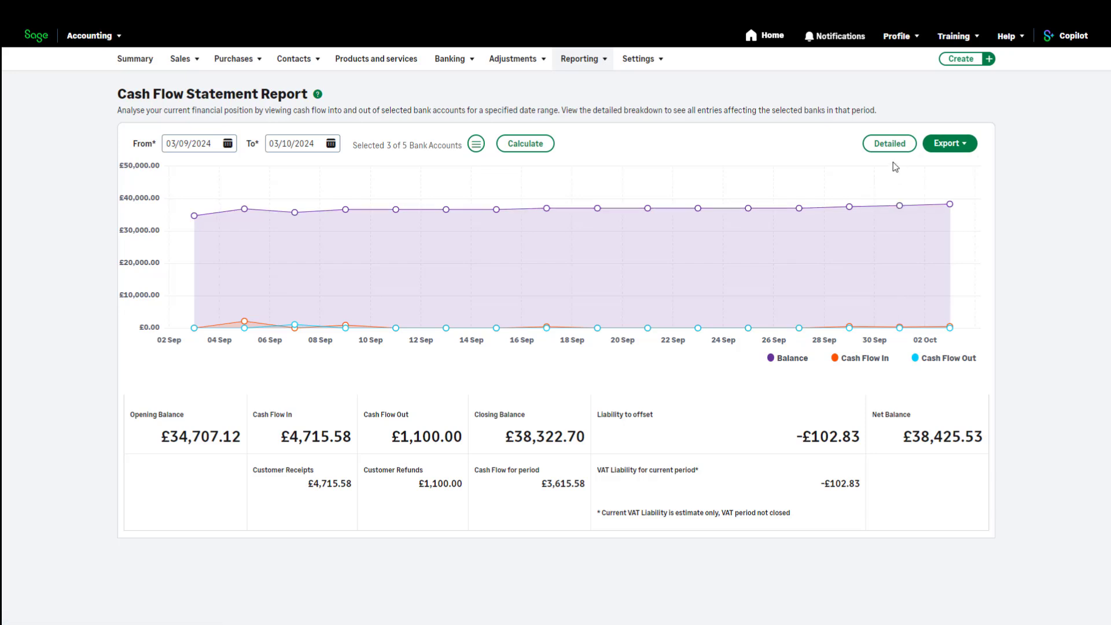
Step: View the detailed breakdown of the Cash Flow Statement with its export options, and return to the report
{"action": "left_click", "coordinate": [891, 145]}
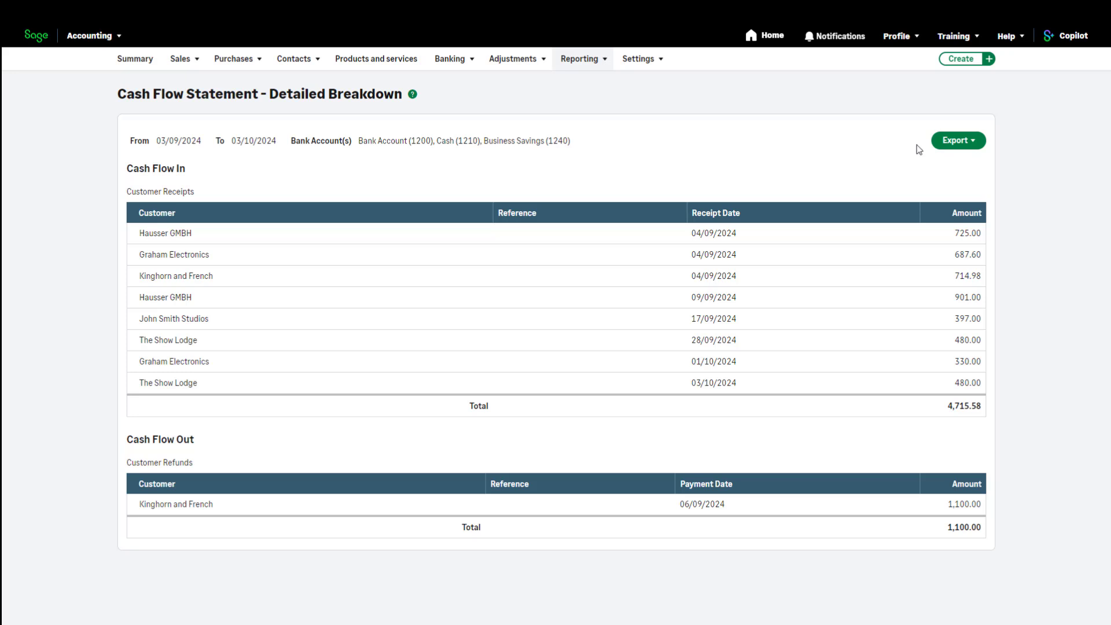
{"action": "left_click", "coordinate": [955, 141]}
{"action": "key", "text": "alt+Left"}
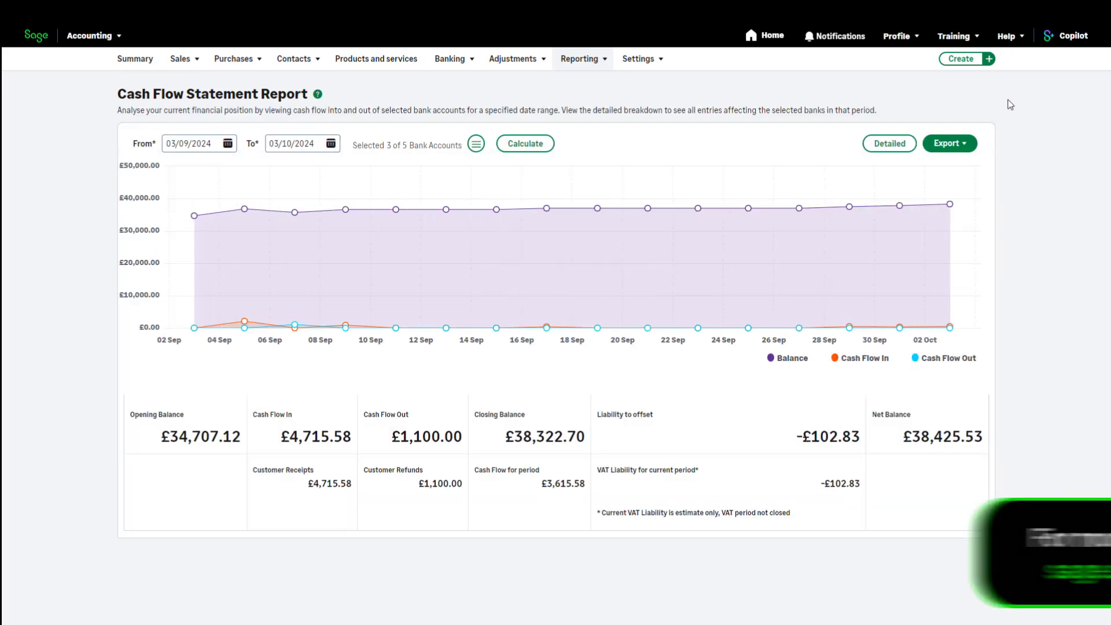
Step: Open the help options to find the Help Centre
{"action": "left_click", "coordinate": [1019, 41]}
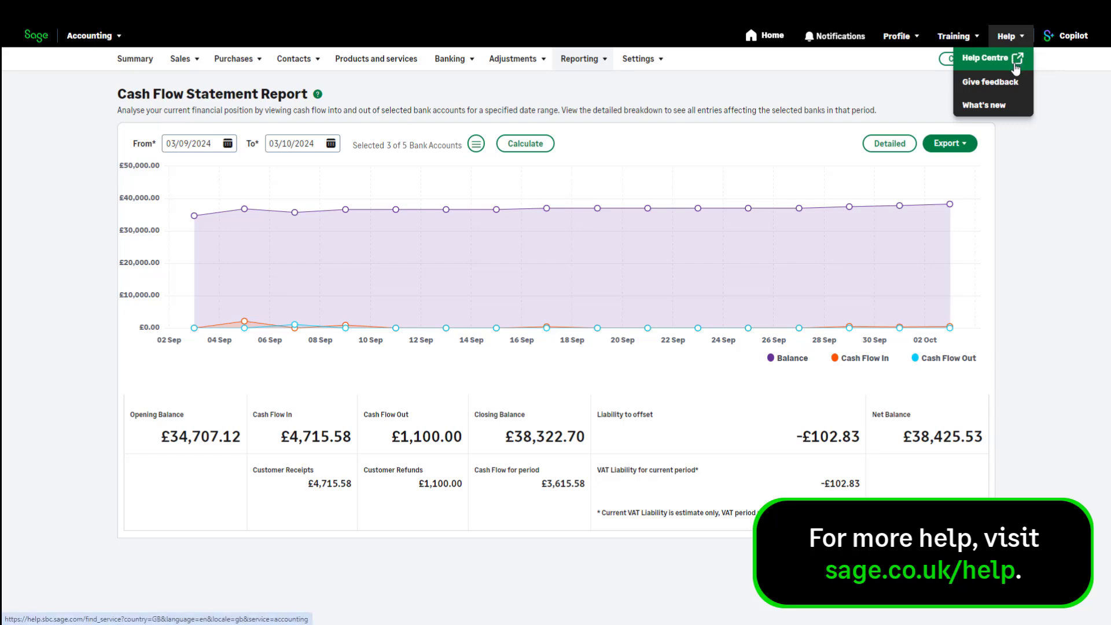